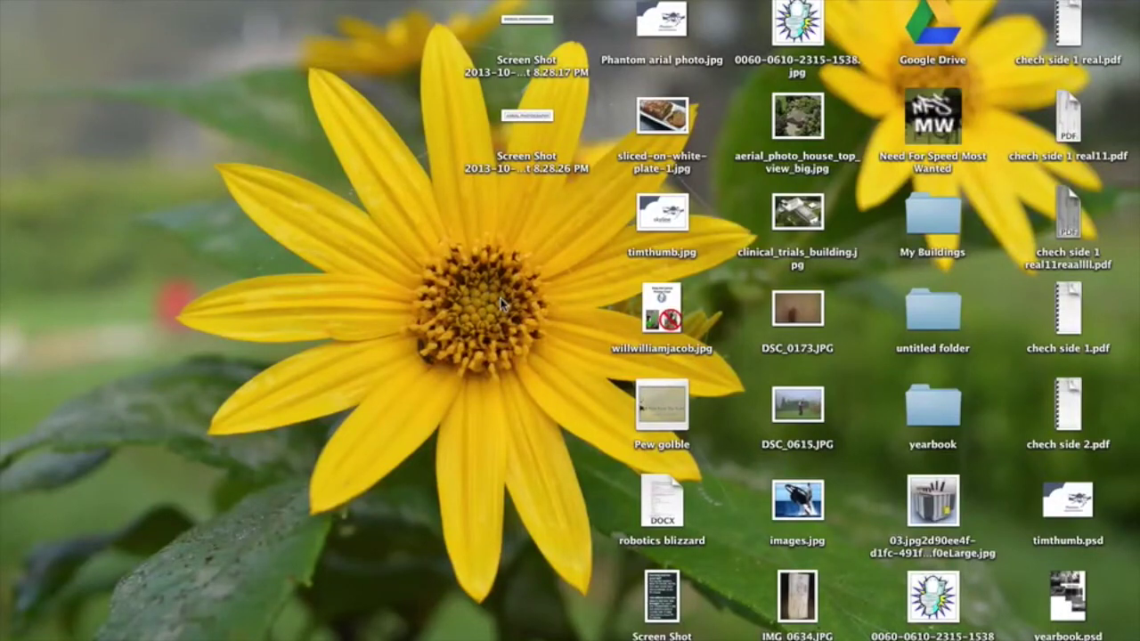
Open System Preferences and show the Printers & Scanners settings
{"action": "mouse_move", "coordinate": [410, 628]}
{"action": "mouse_move", "coordinate": [35, 635]}
{"action": "left_click", "coordinate": [20, 1]}
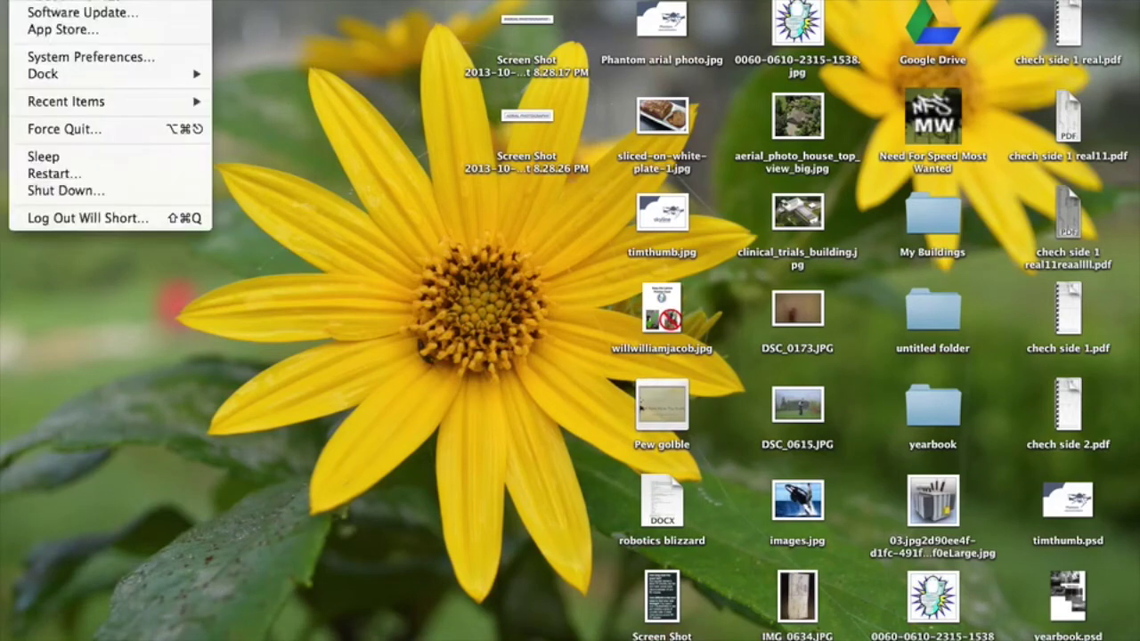
{"action": "left_click", "coordinate": [42, 57]}
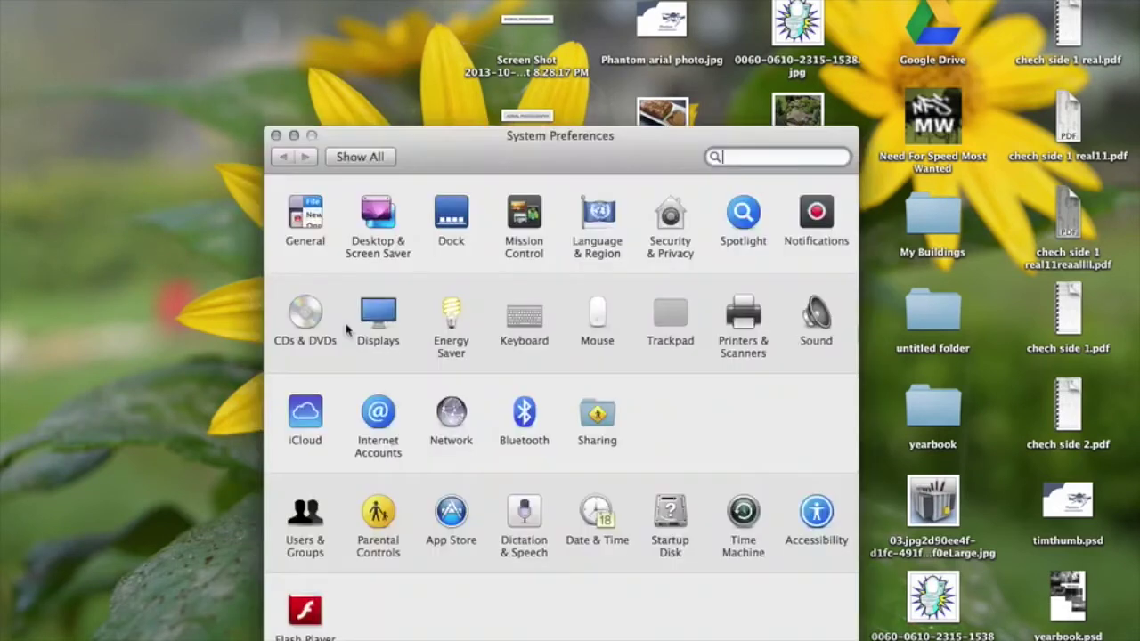
{"action": "left_click_drag", "start_coordinate": [555, 150], "coordinate": [519, 68]}
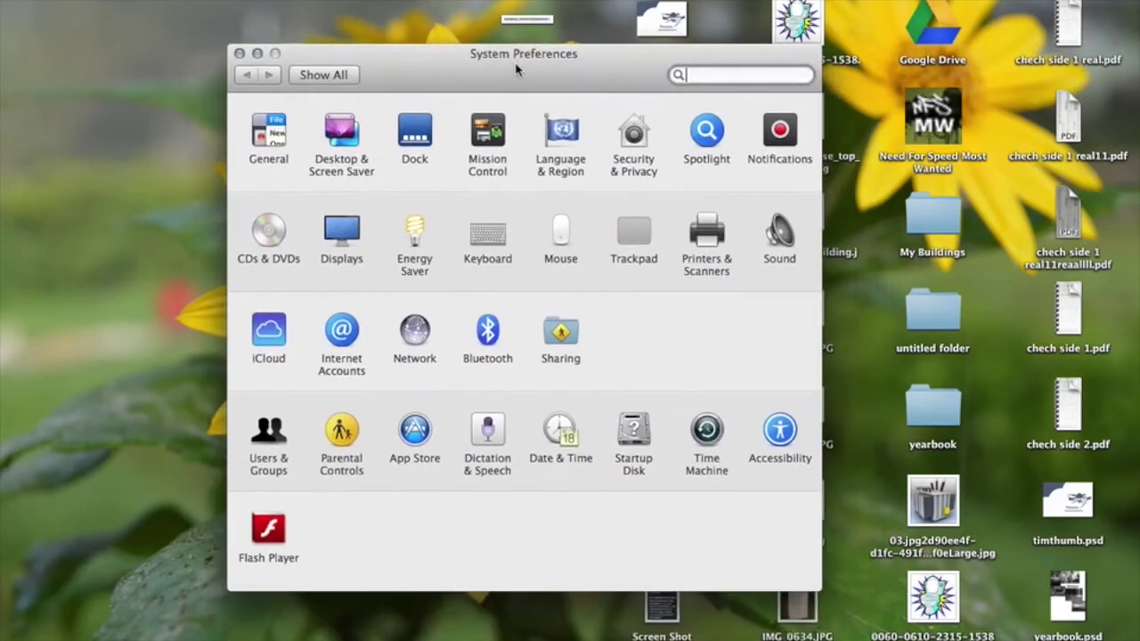
{"action": "left_click", "coordinate": [721, 265]}
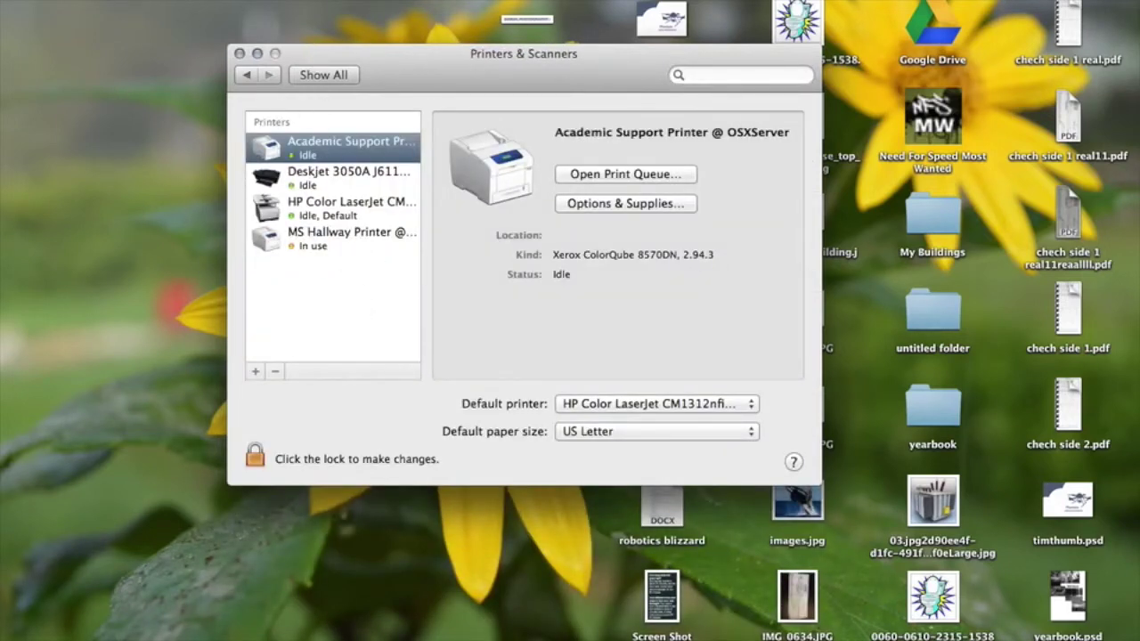
Unlock the Printers & Scanners settings with the administrator's name and password
{"action": "left_click", "coordinate": [252, 456]}
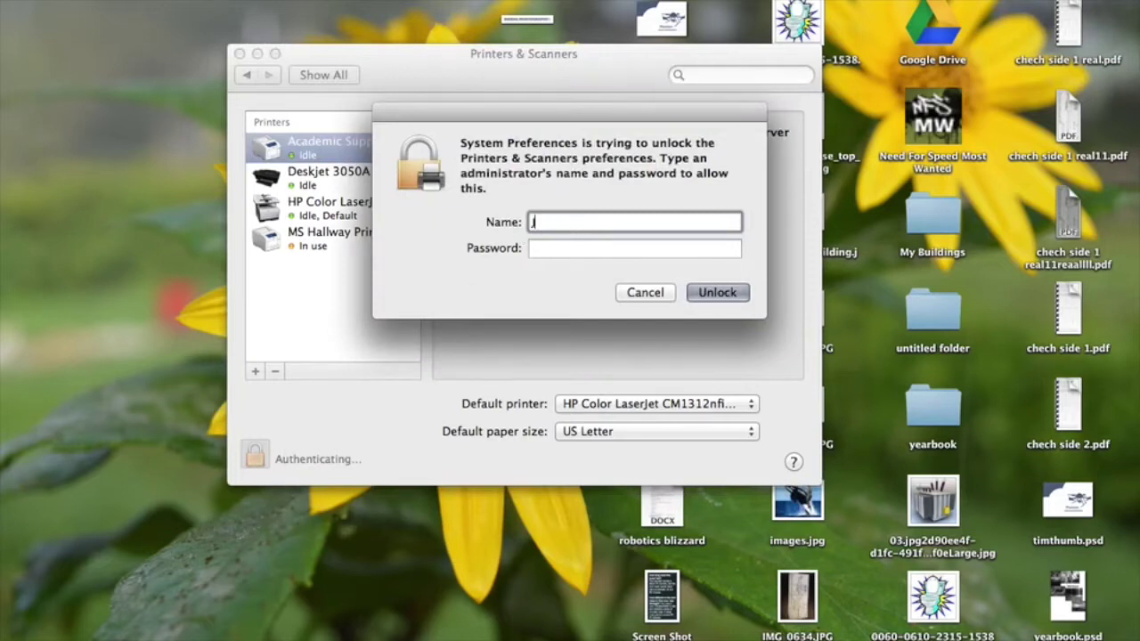
{"action": "type", "text": "John"}
{"action": "left_click", "coordinate": [564, 251]}
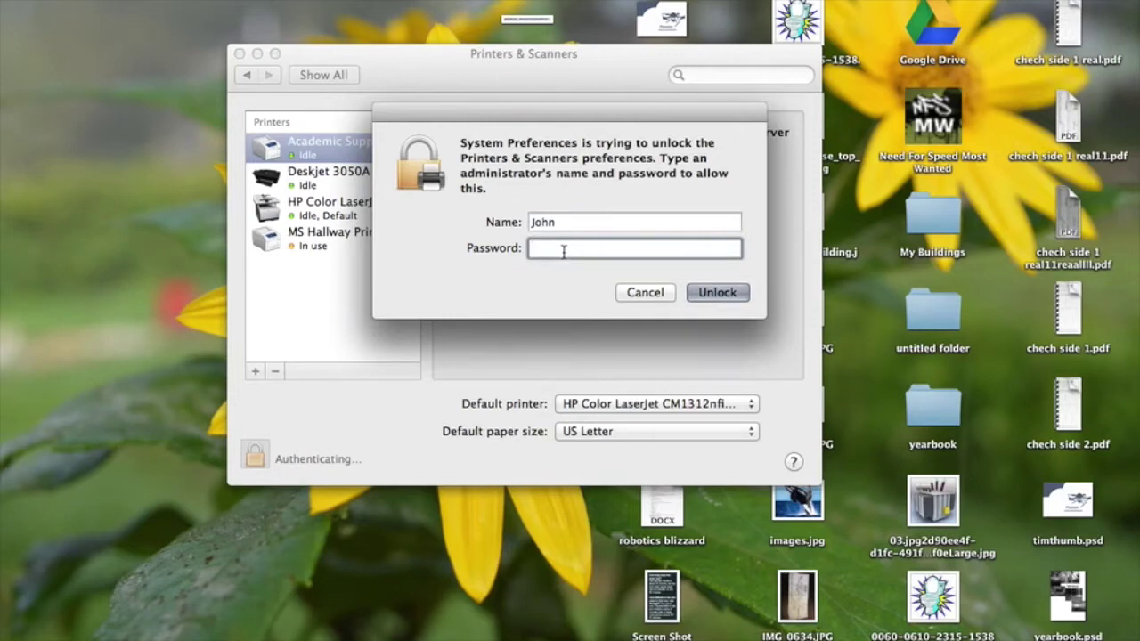
{"action": "type", "text": "••••"}
{"action": "left_click", "coordinate": [727, 292]}
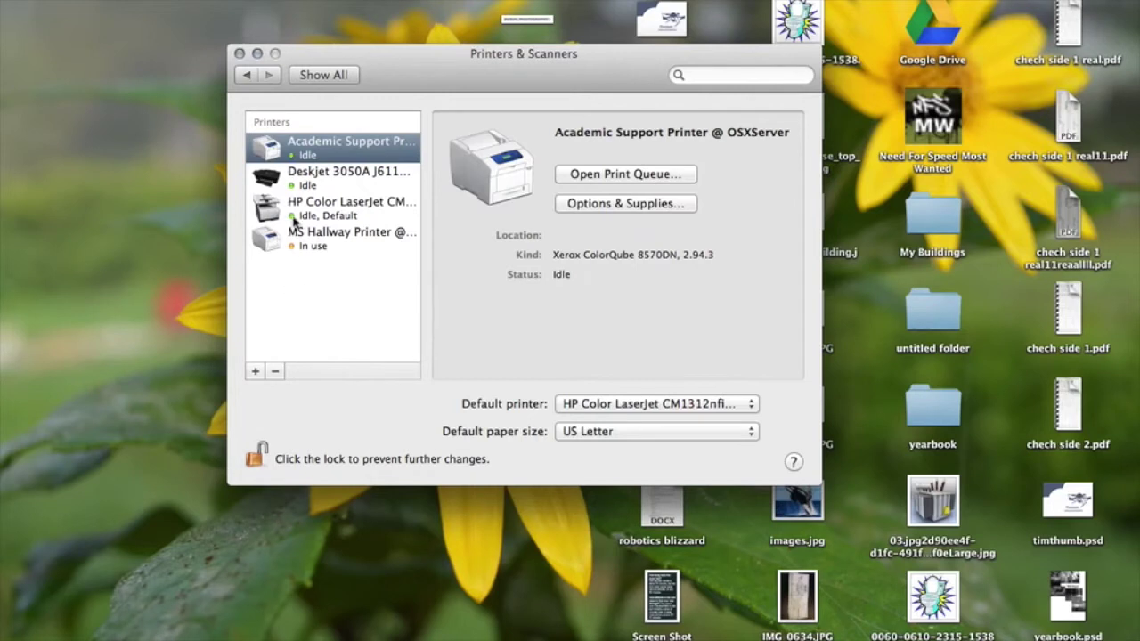
{"action": "left_click", "coordinate": [259, 457]}
Delete the HP Color LaserJet CM1312nfi MFP from the printer list
{"action": "left_click", "coordinate": [285, 205]}
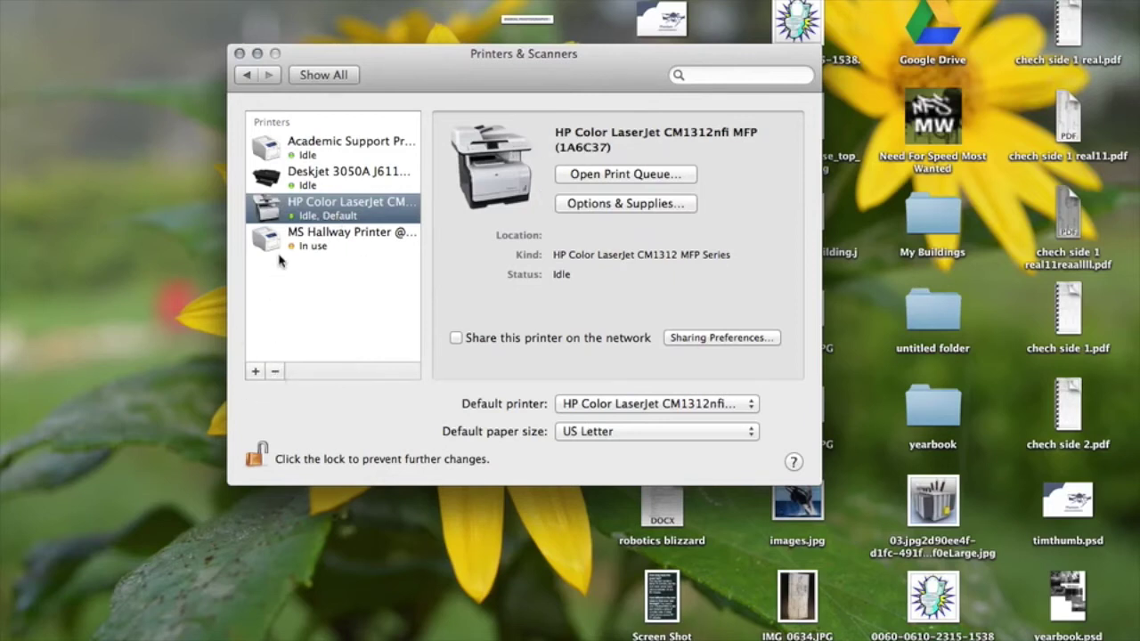
{"action": "left_click", "coordinate": [275, 372]}
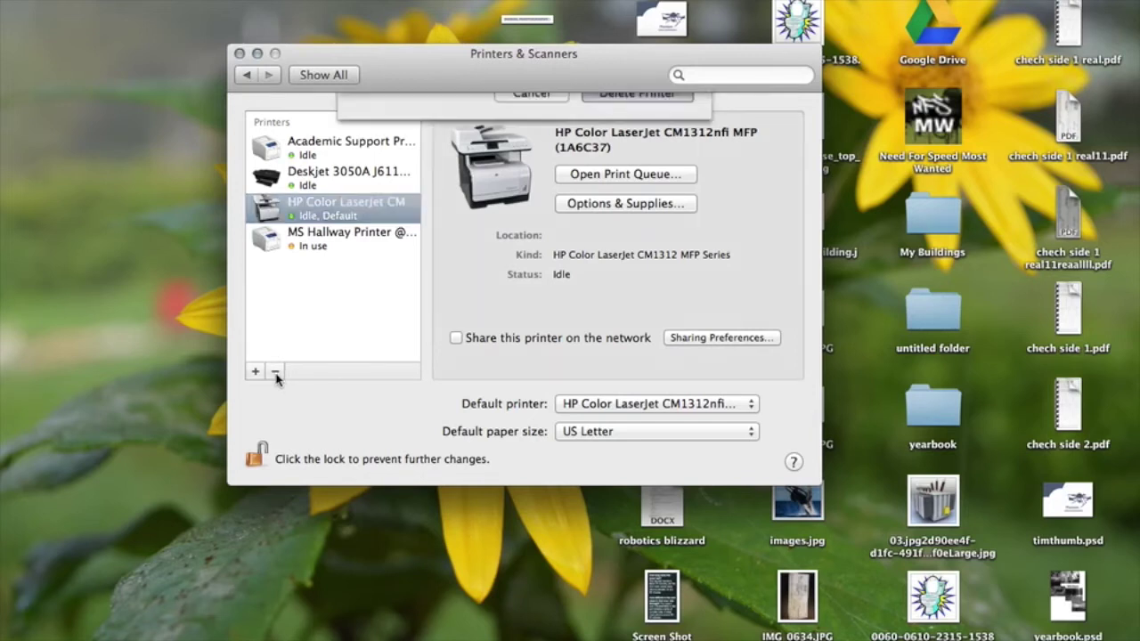
{"action": "left_click", "coordinate": [644, 193]}
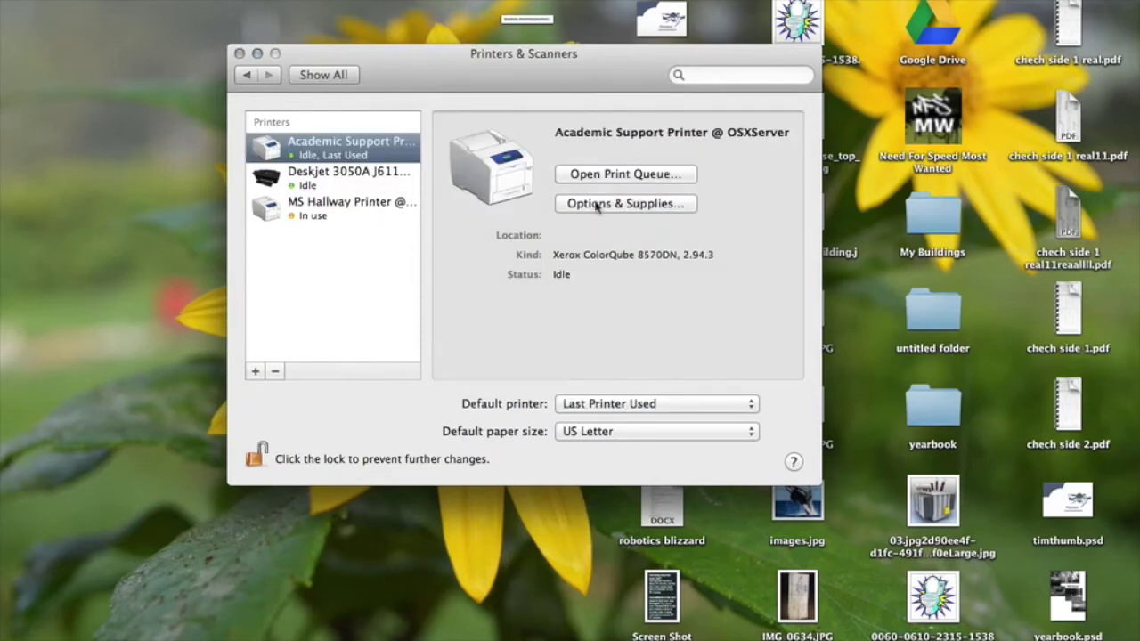
Add the nearby Bonjour printer HP Color LaserJet CM1312nfi MFP (1A6C37) with the location "attic"
{"action": "left_click", "coordinate": [256, 373]}
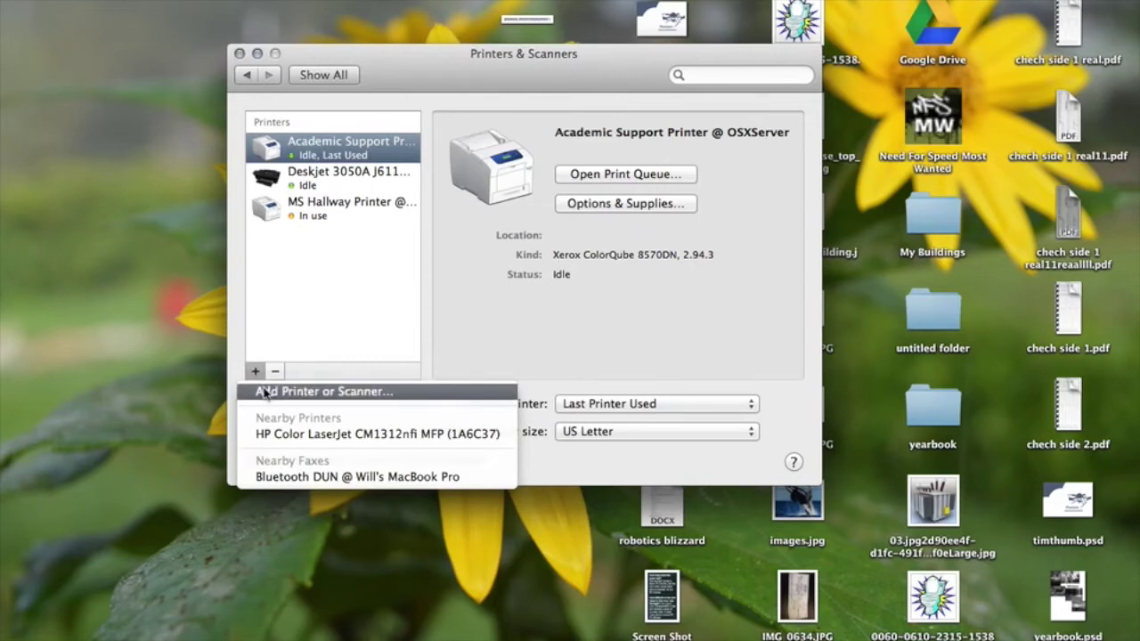
{"action": "left_click", "coordinate": [264, 393]}
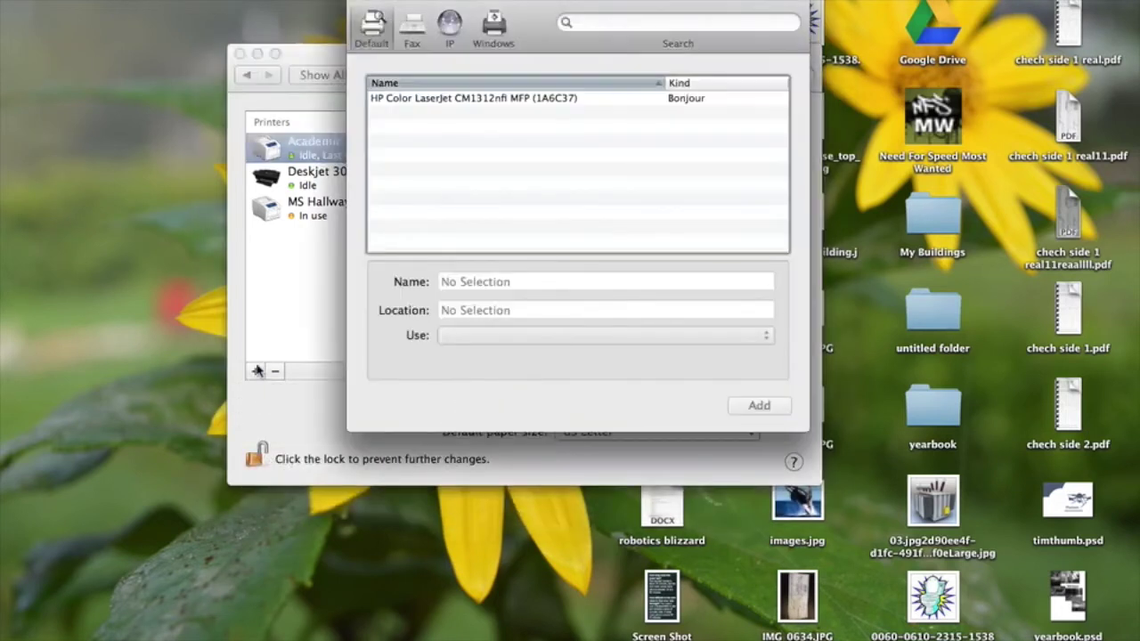
{"action": "left_click", "coordinate": [487, 100]}
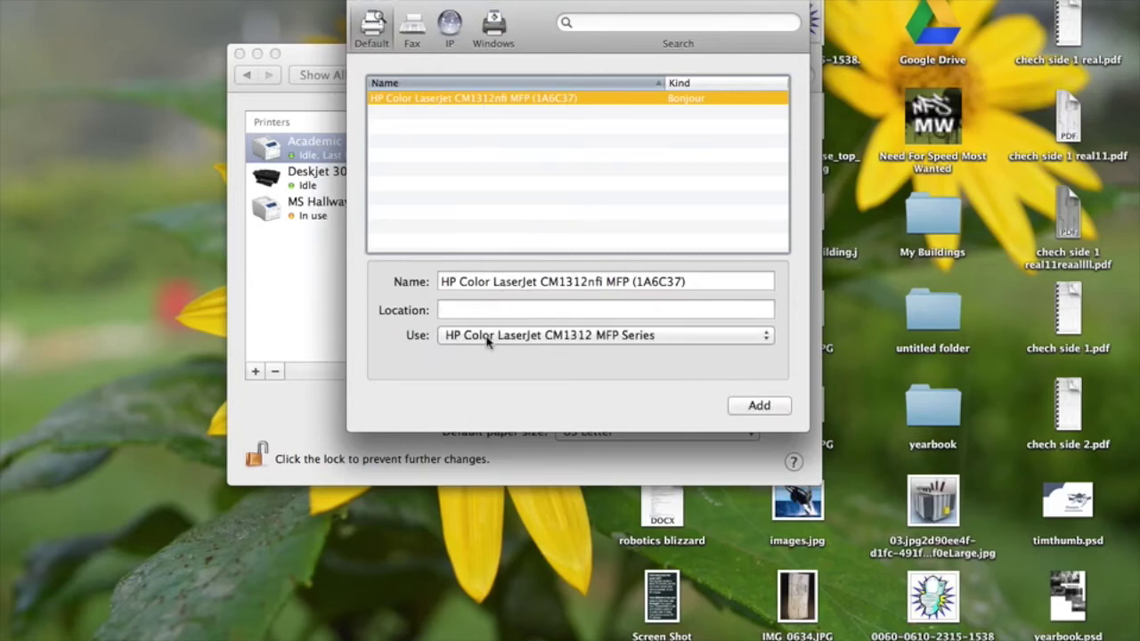
{"action": "left_click", "coordinate": [470, 308]}
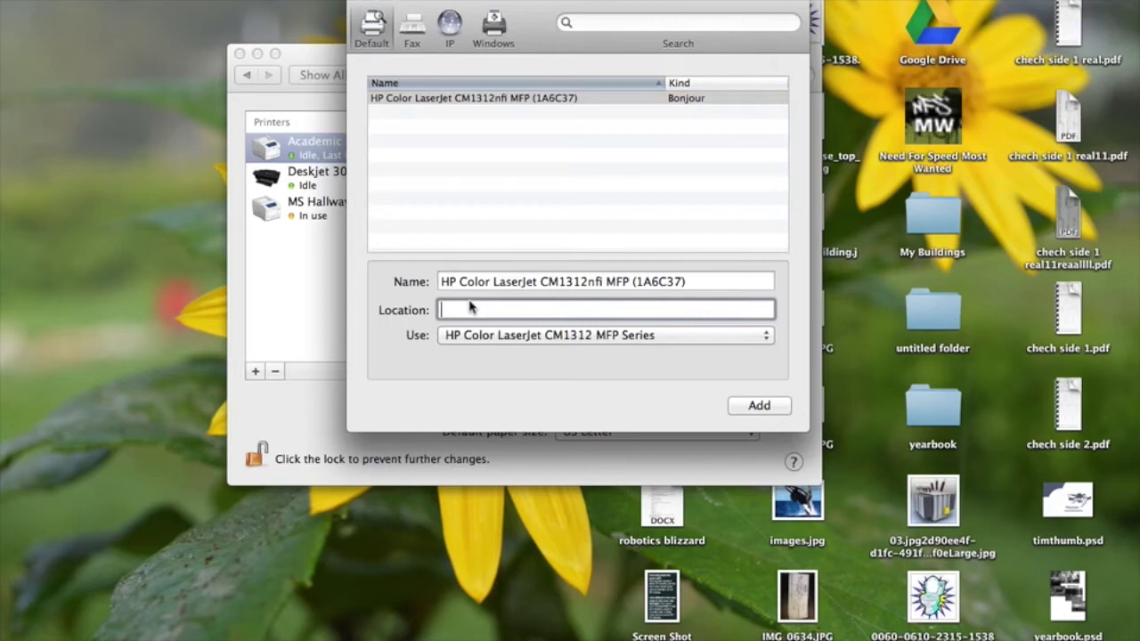
{"action": "type", "text": "attic"}
{"action": "left_click", "coordinate": [767, 406]}
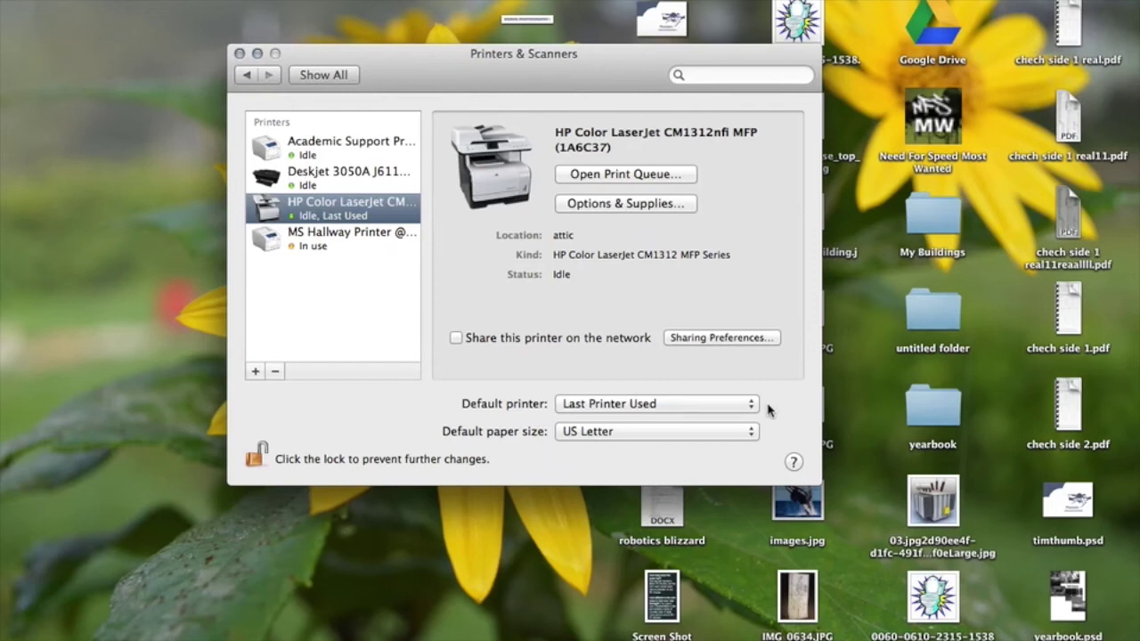
Check the Deskjet 3050A's general options and supply levels, and look through the details of the other installed printers
{"action": "left_click", "coordinate": [313, 185]}
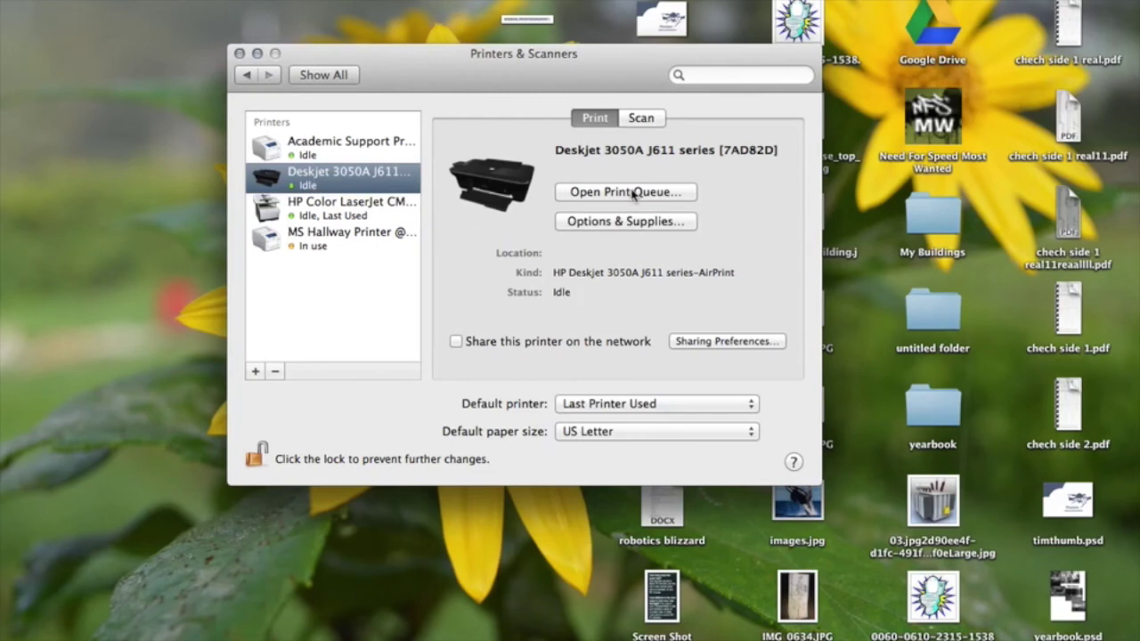
{"action": "left_click", "coordinate": [632, 222]}
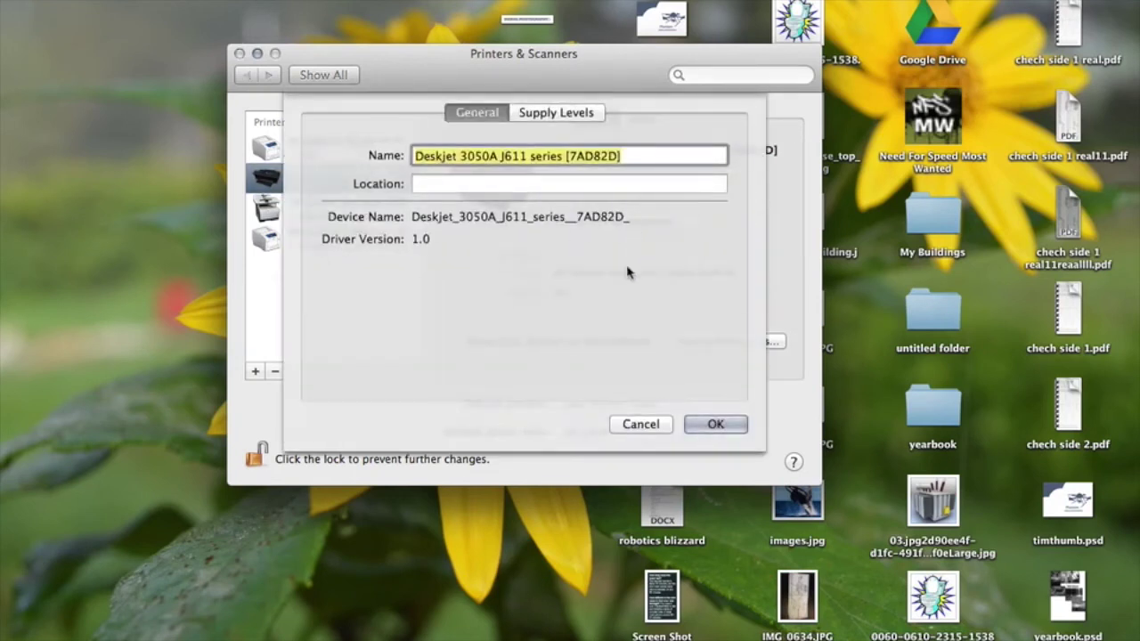
{"action": "left_click", "coordinate": [561, 112]}
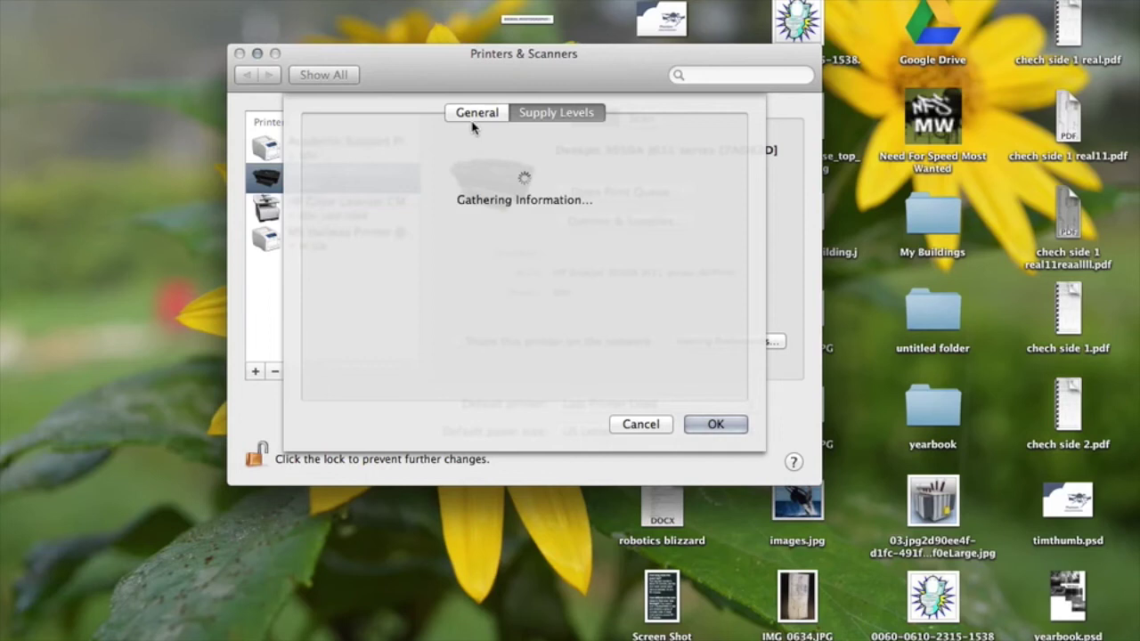
{"action": "left_click", "coordinate": [636, 423]}
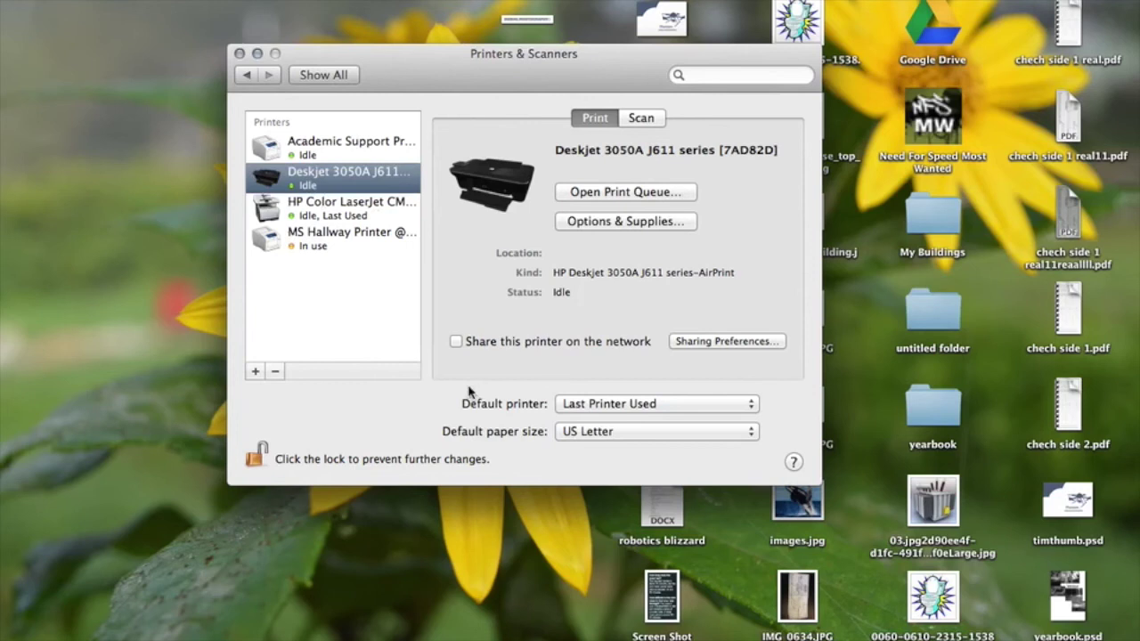
{"action": "left_click", "coordinate": [372, 237]}
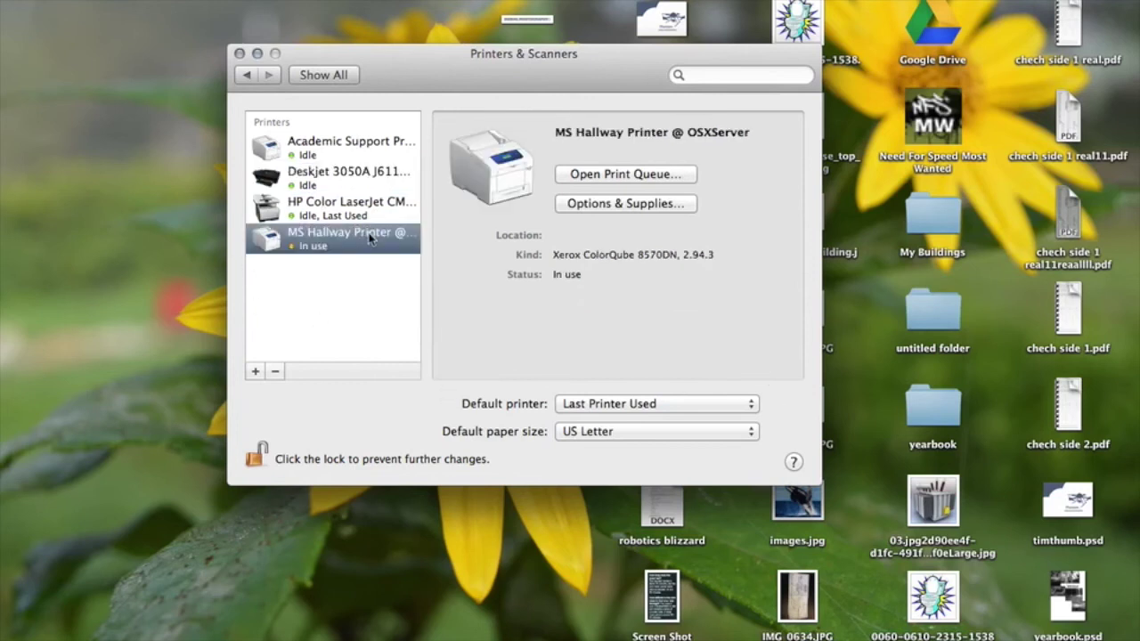
{"action": "left_click", "coordinate": [346, 214]}
{"action": "left_click", "coordinate": [331, 178]}
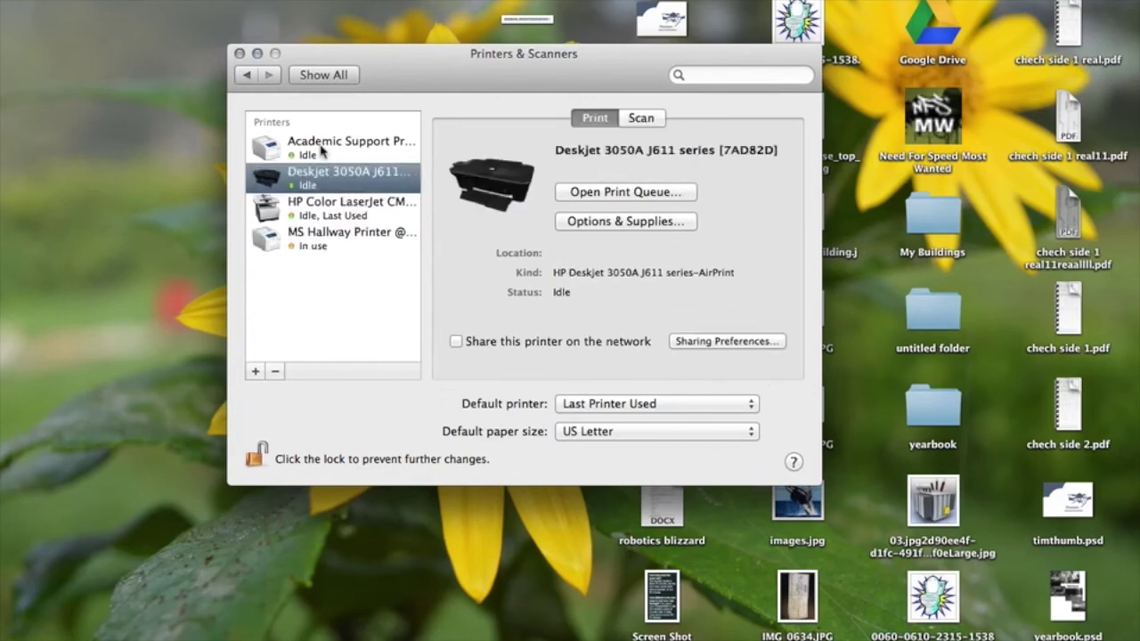
{"action": "left_click", "coordinate": [322, 152]}
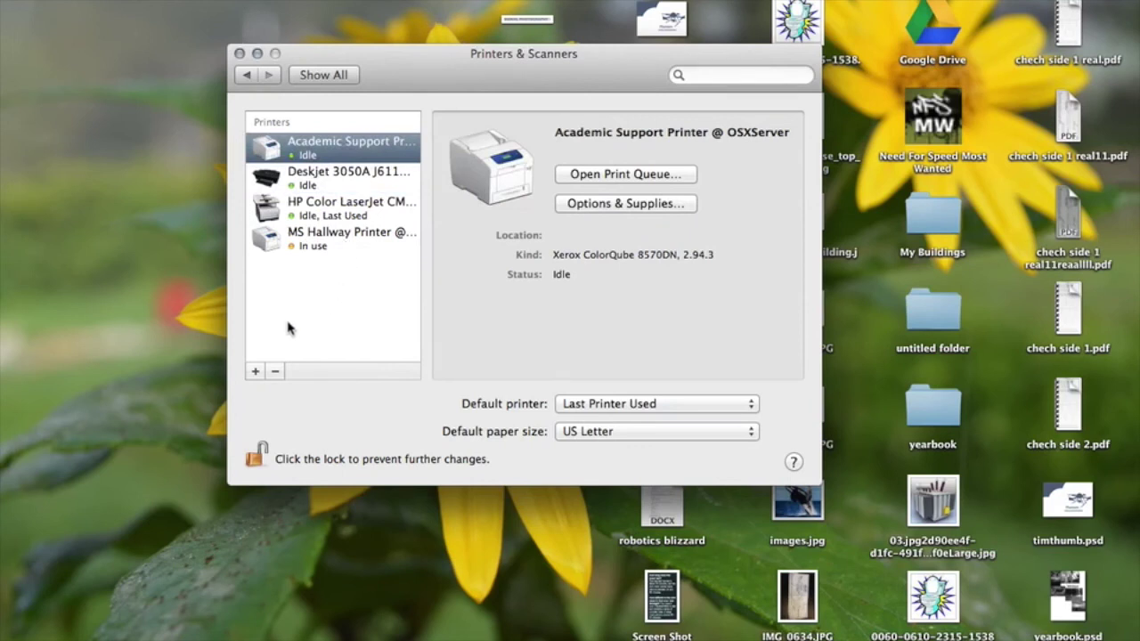
View the IP settings for adding a network printer, and close the form without adding one
{"action": "left_click", "coordinate": [256, 371]}
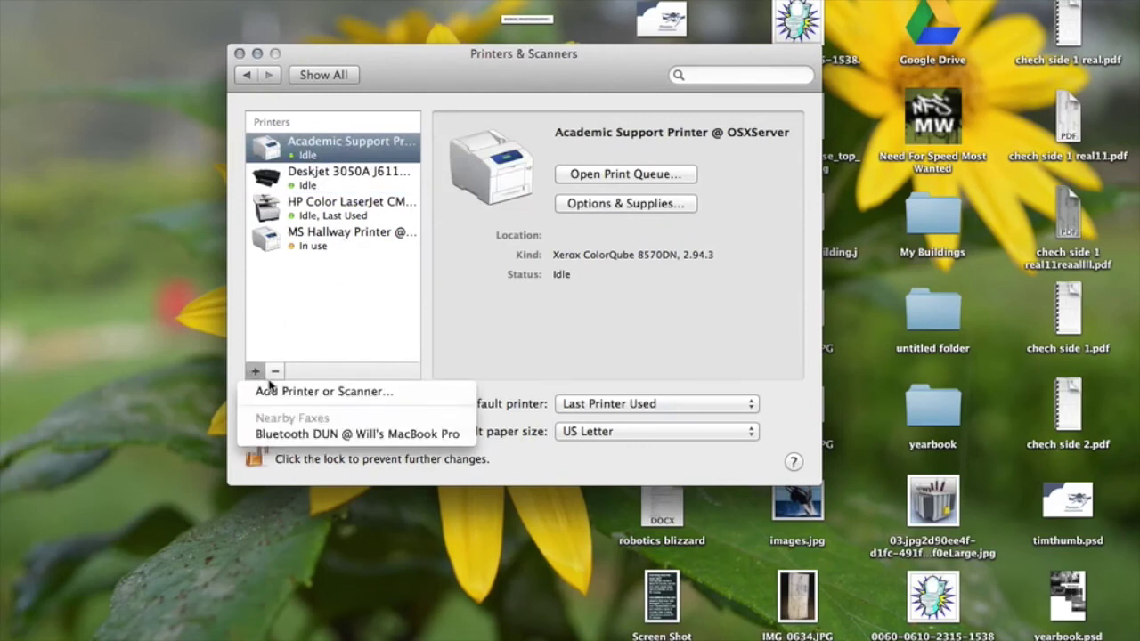
{"action": "left_click", "coordinate": [273, 393]}
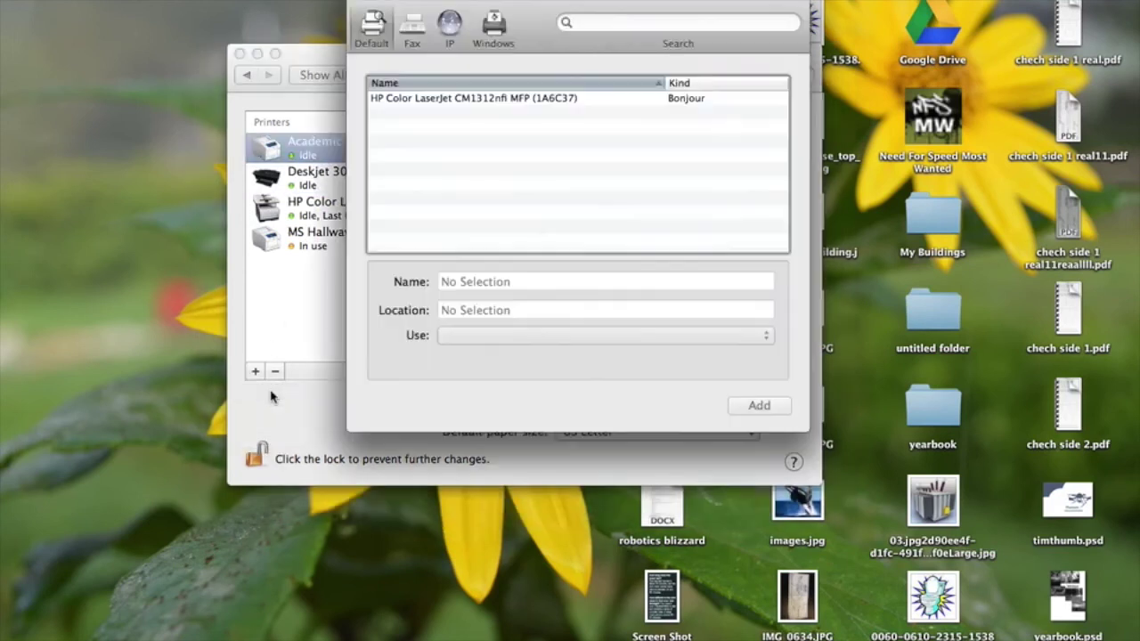
{"action": "left_click", "coordinate": [453, 26]}
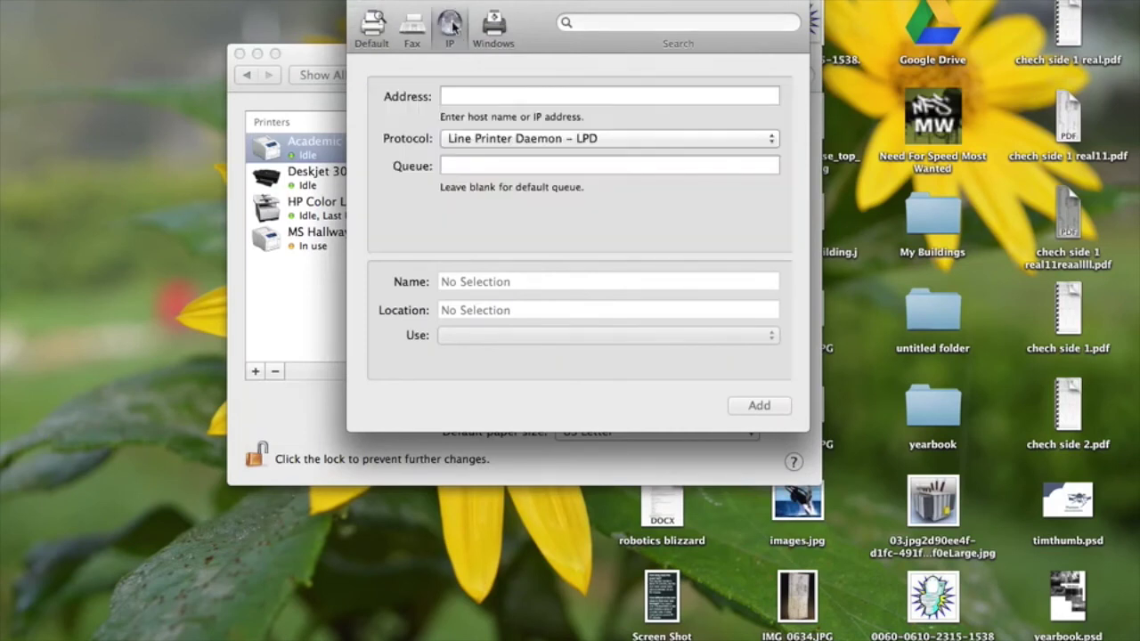
{"action": "left_click", "coordinate": [482, 96]}
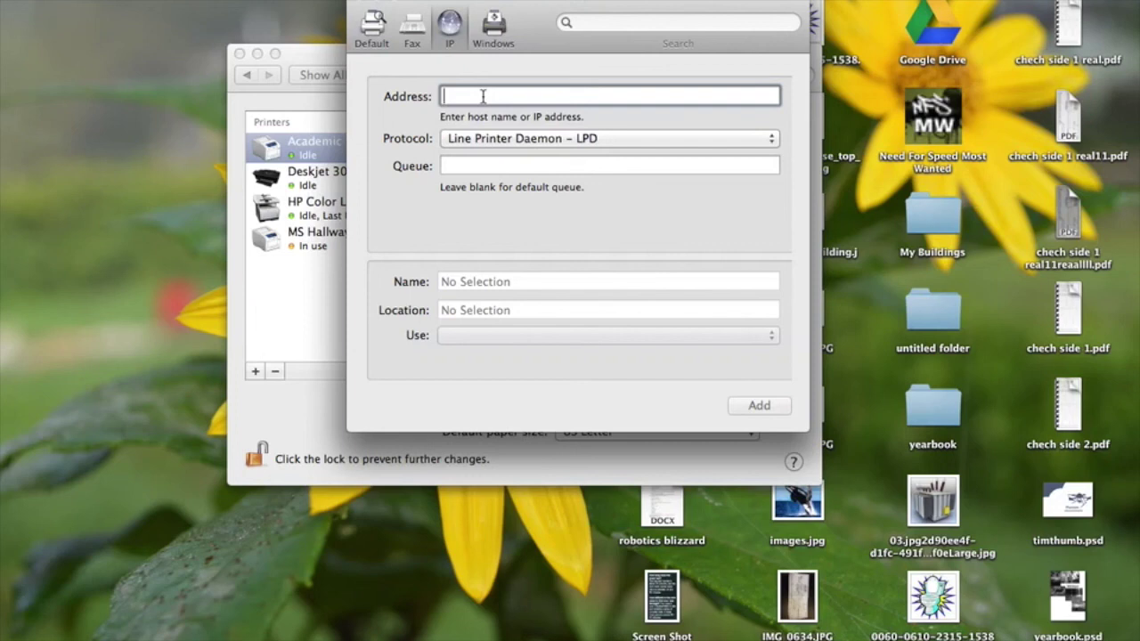
{"action": "left_click", "coordinate": [362, 1]}
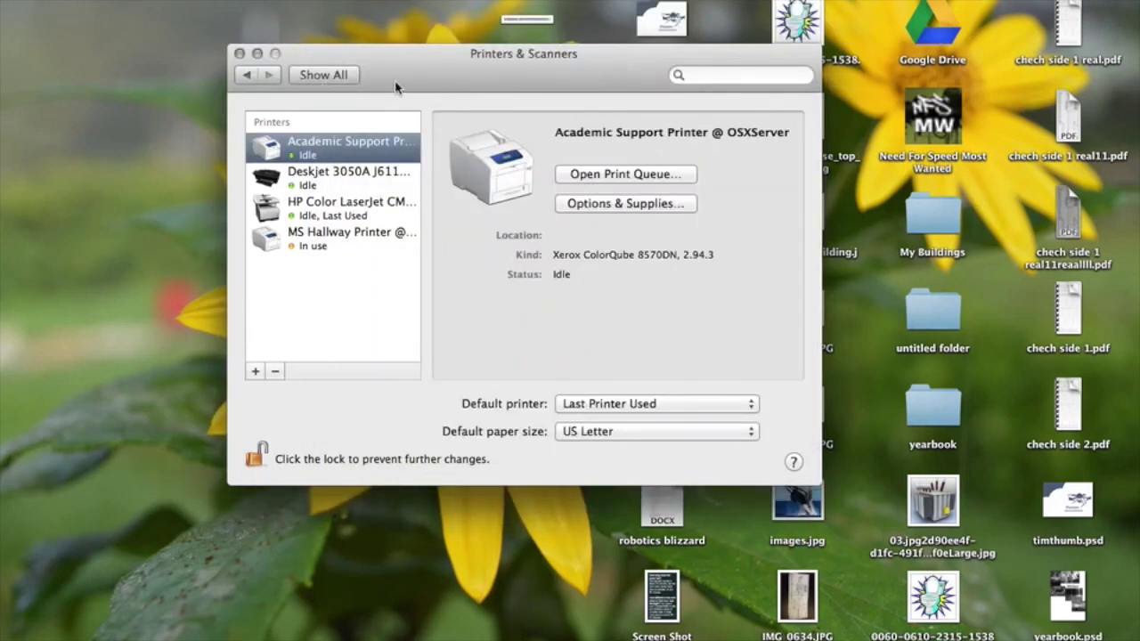
{"action": "left_click_drag", "start_coordinate": [396, 87], "coordinate": [398, 137]}
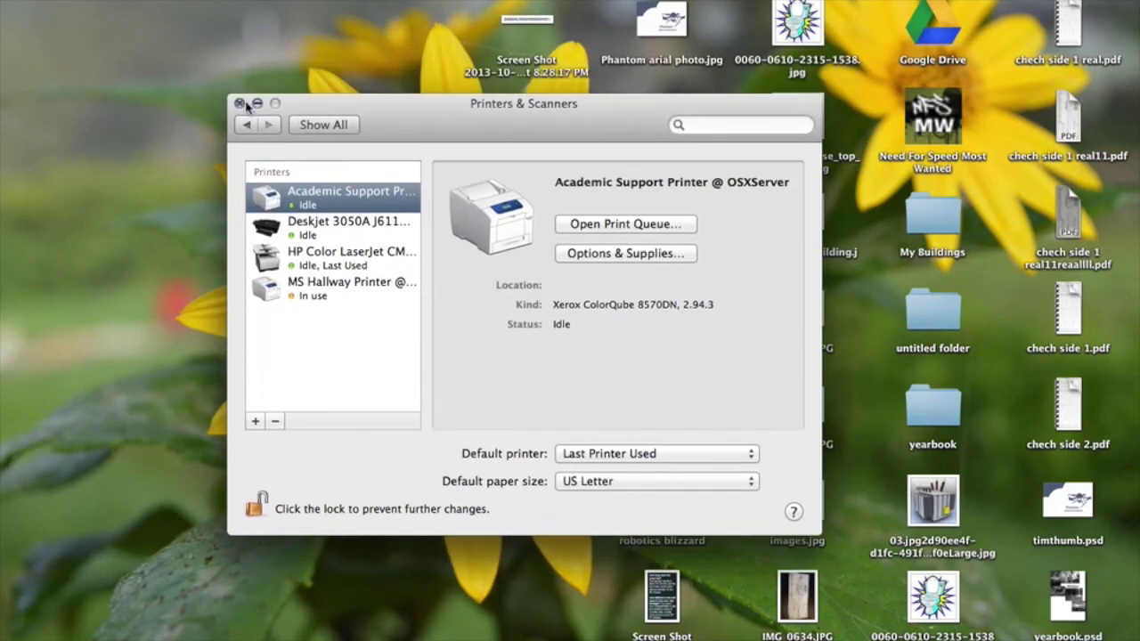